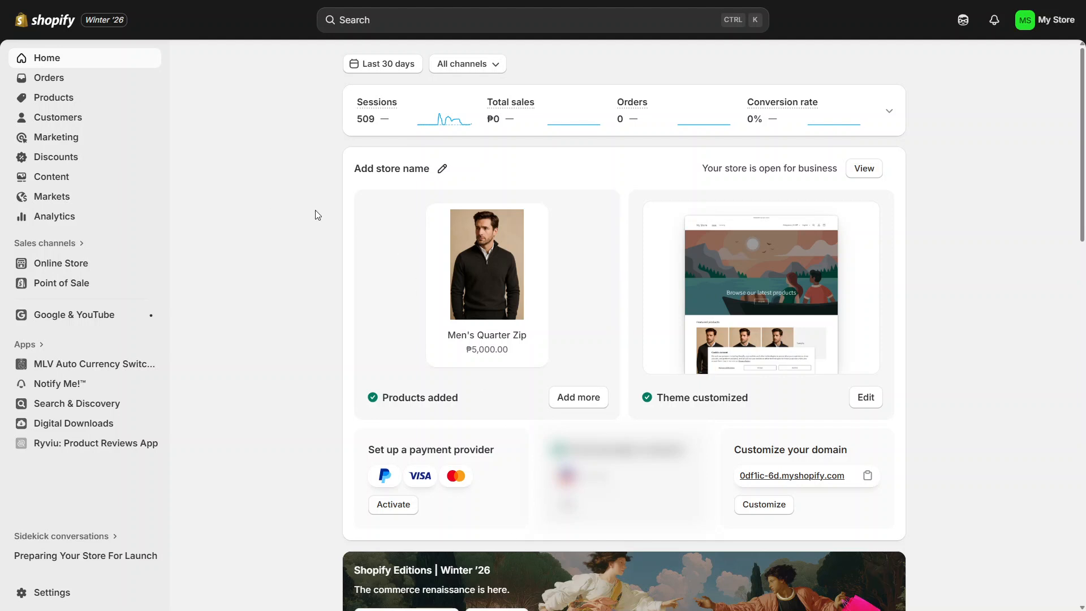
Open the store's blog posts and start a new blog post
{"action": "left_click", "coordinate": [57, 182]}
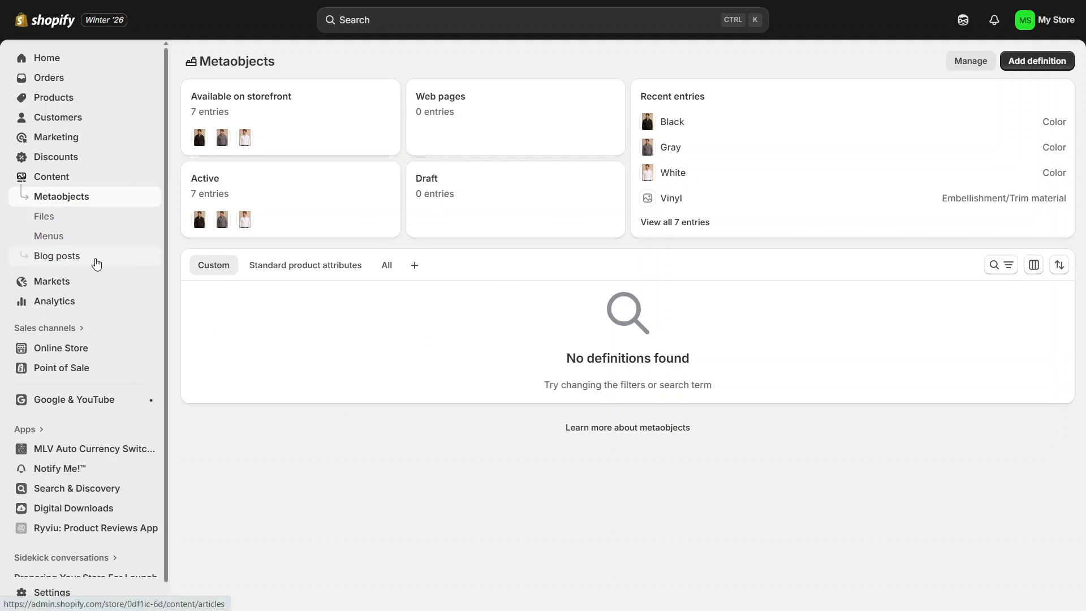
{"action": "left_click", "coordinate": [97, 264]}
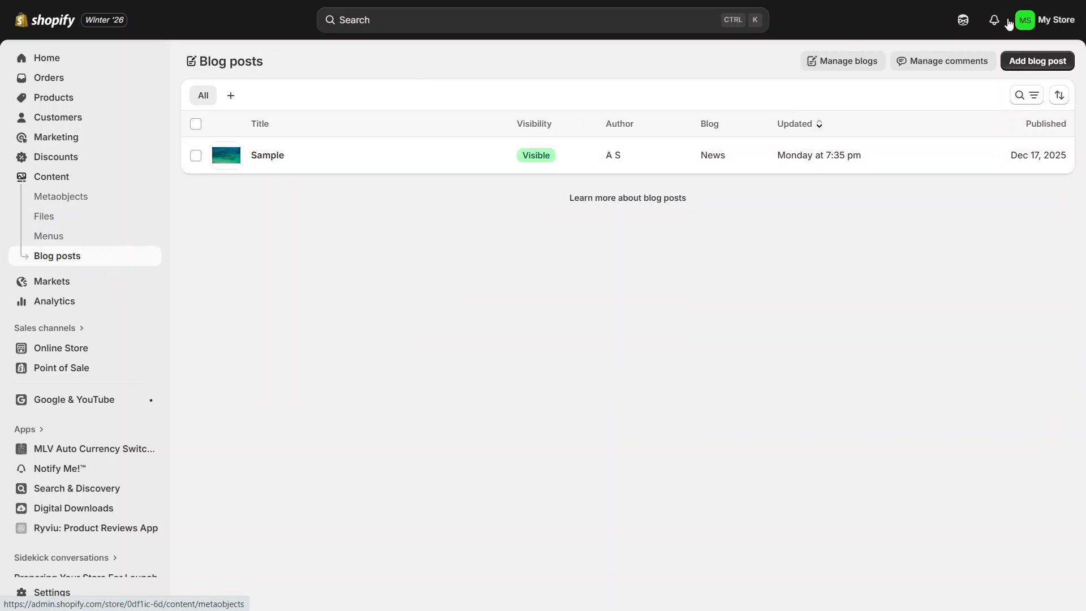
{"action": "left_click", "coordinate": [1045, 66]}
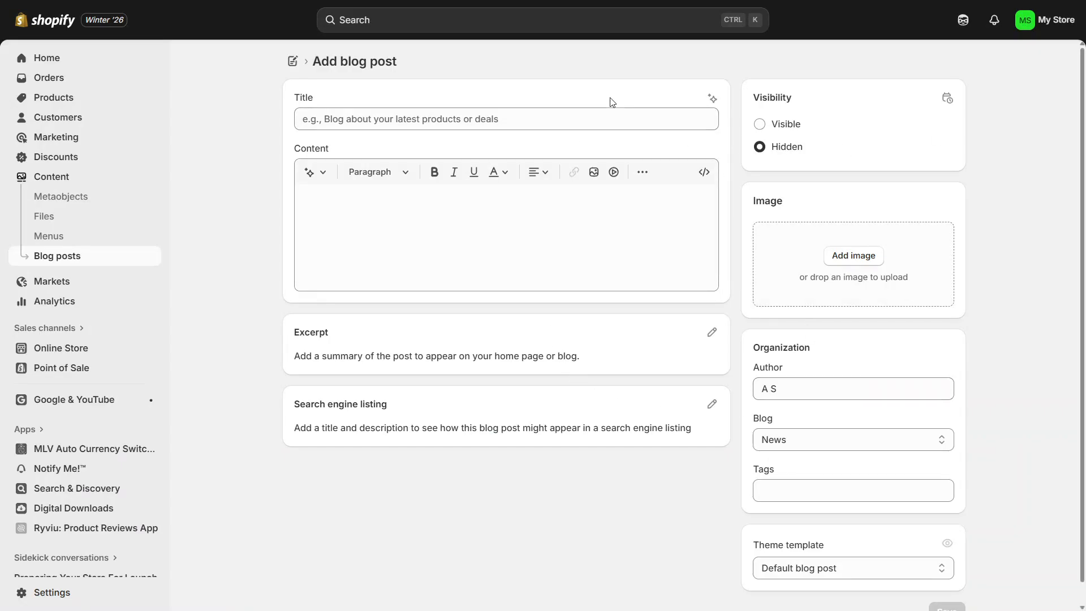
Give the blog post the title "Sample Title" and the content "Sample content"
{"action": "left_click", "coordinate": [573, 112]}
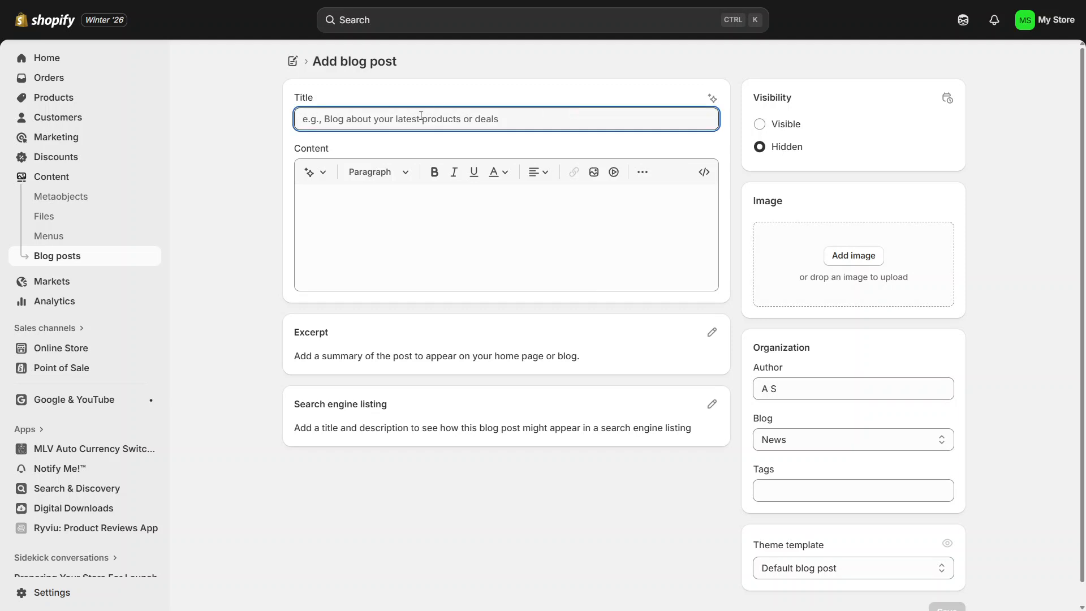
{"action": "type", "text": "Sample"}
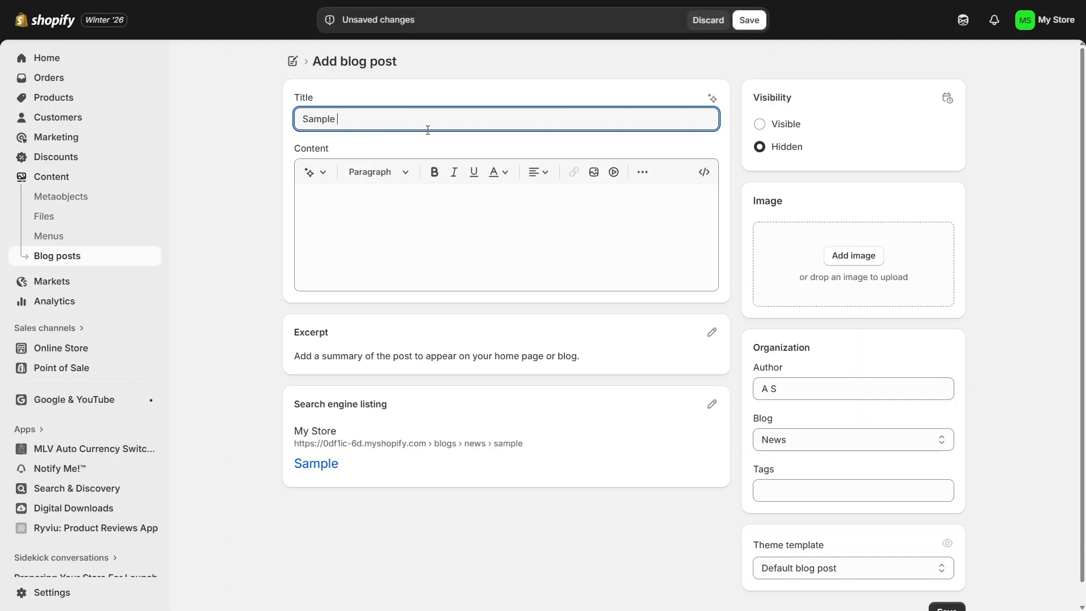
{"action": "type", "text": " Title"}
{"action": "left_click", "coordinate": [466, 214]}
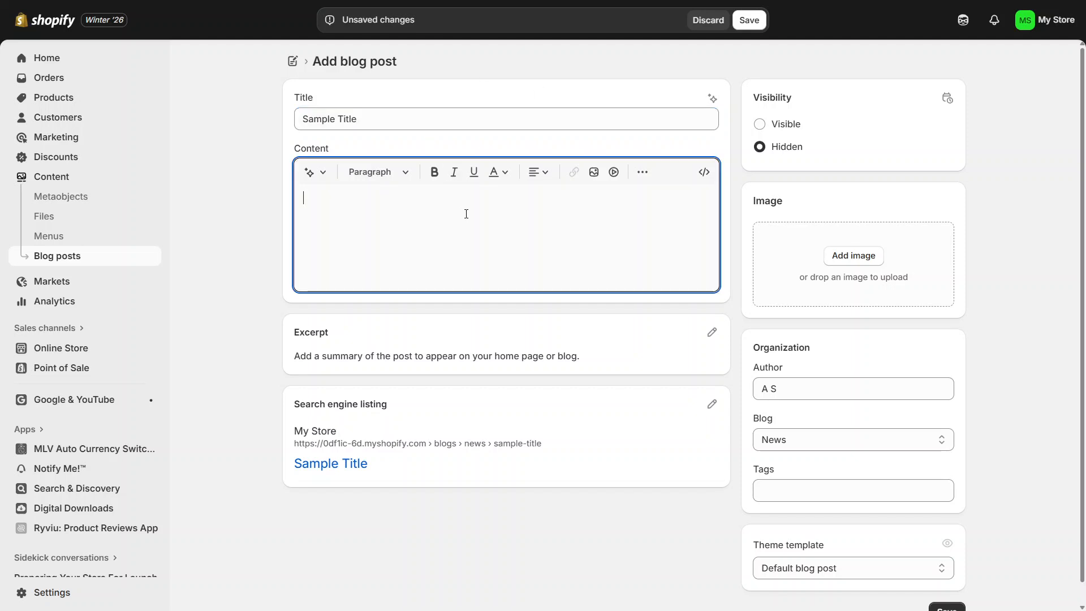
{"action": "type", "text": "Sample"}
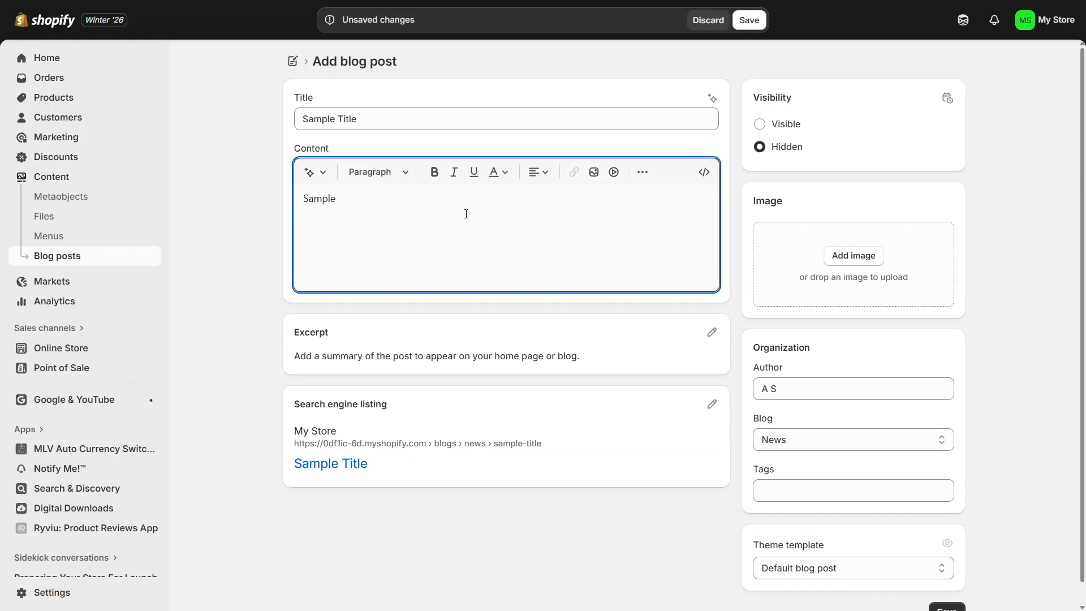
{"action": "type", "text": " content"}
Open the blog post's excerpt for editing
{"action": "left_click", "coordinate": [322, 338]}
{"action": "double_click", "coordinate": [323, 338]}
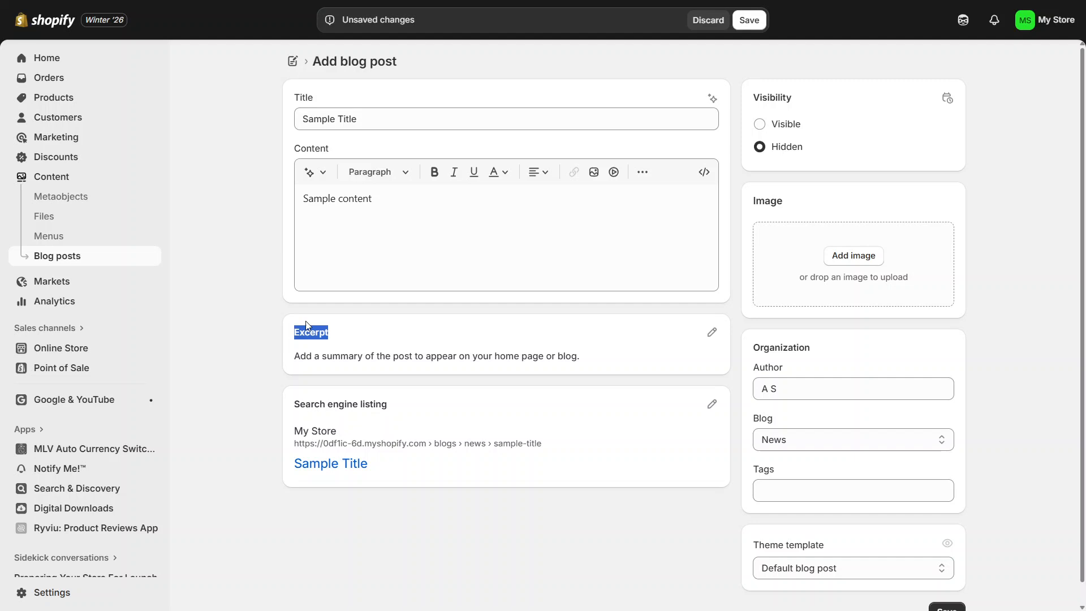
{"action": "left_click", "coordinate": [712, 334]}
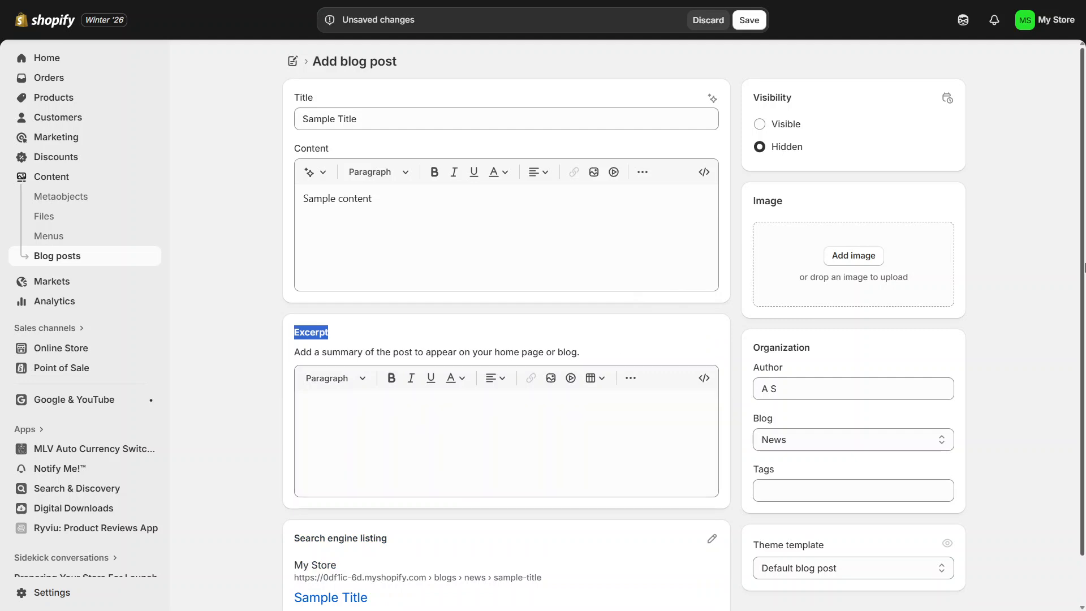
{"action": "left_click_drag", "start_coordinate": [1084, 266], "coordinate": [1084, 360]}
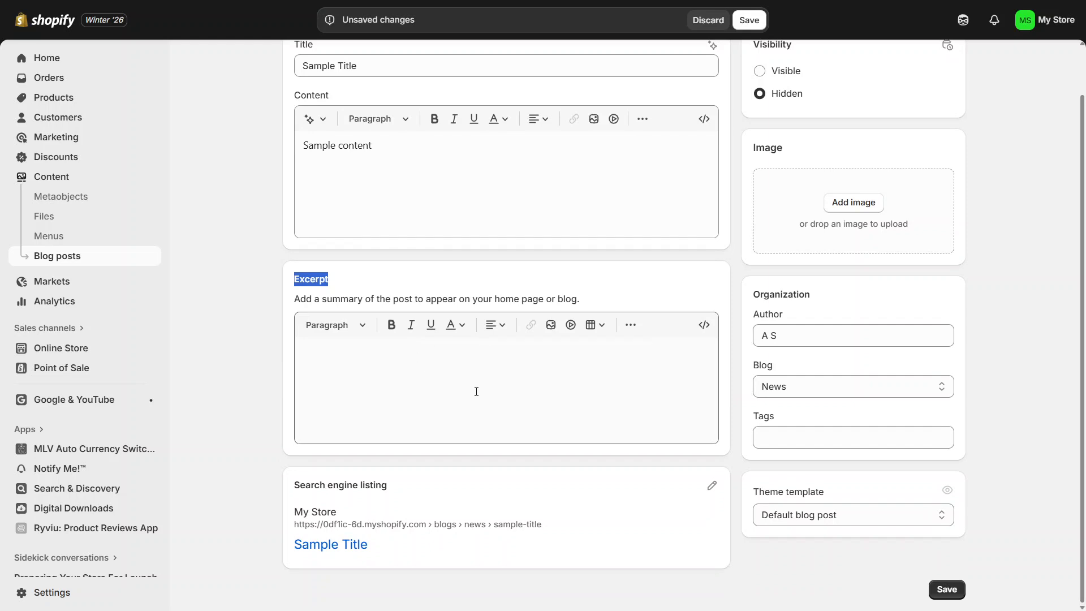
{"action": "left_click", "coordinate": [477, 391]}
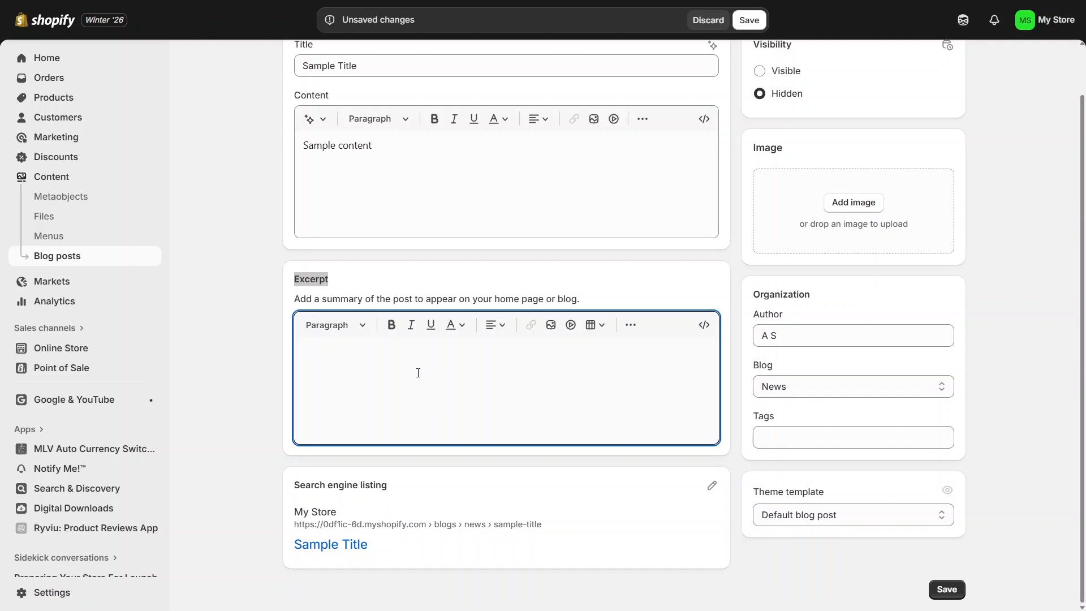
Open the search engine listing for editing and examine its page title, meta description and URL handle fields
{"action": "left_click_drag", "start_coordinate": [398, 489], "coordinate": [277, 496]}
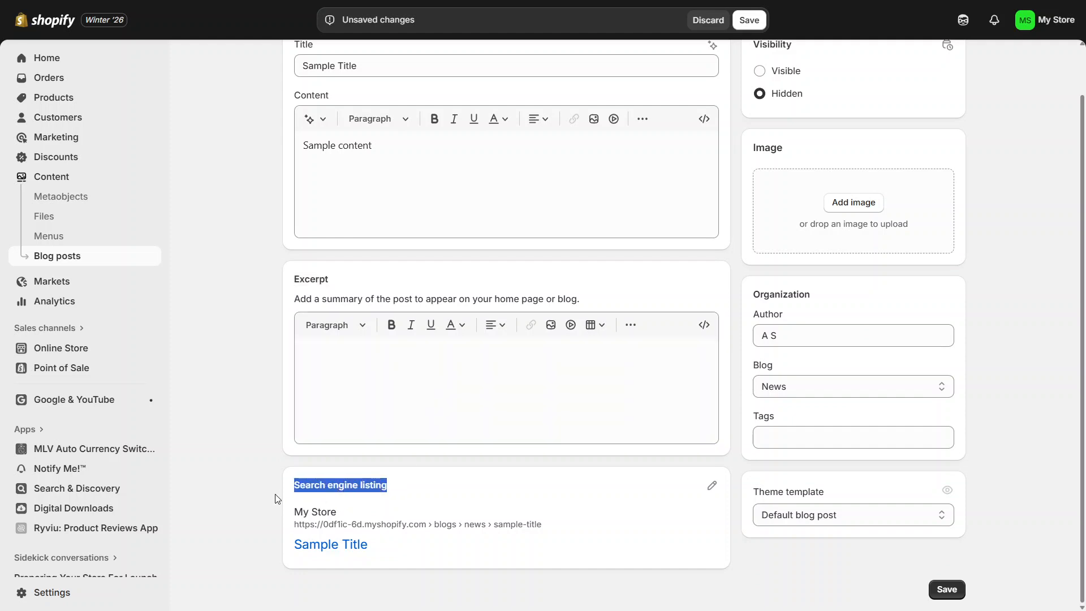
{"action": "left_click", "coordinate": [715, 487]}
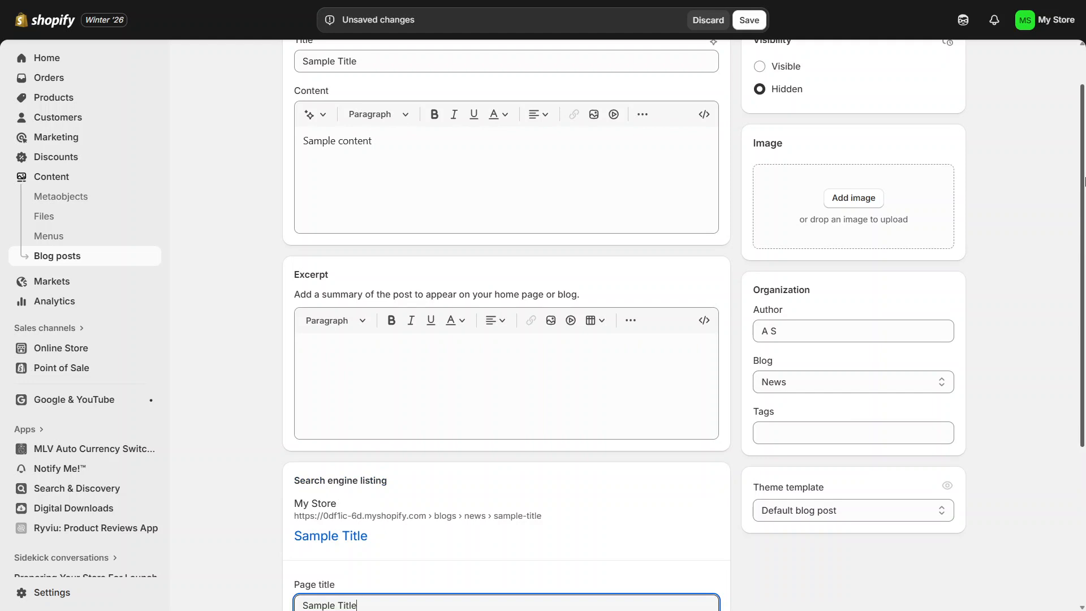
{"action": "left_click_drag", "start_coordinate": [1083, 181], "coordinate": [1084, 340]}
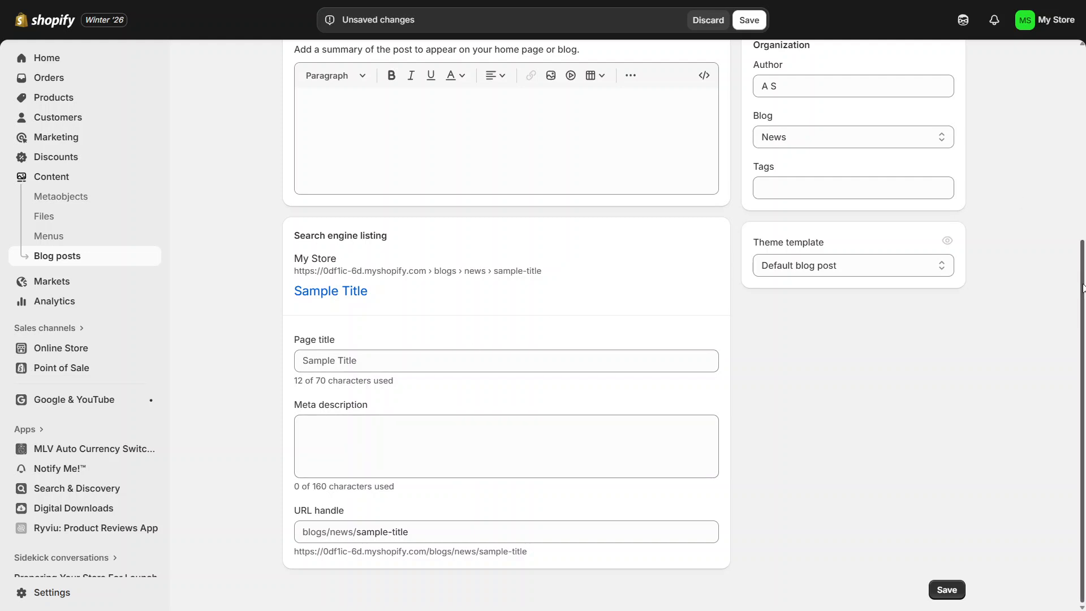
{"action": "left_click_drag", "start_coordinate": [1075, 272], "coordinate": [1047, 121]}
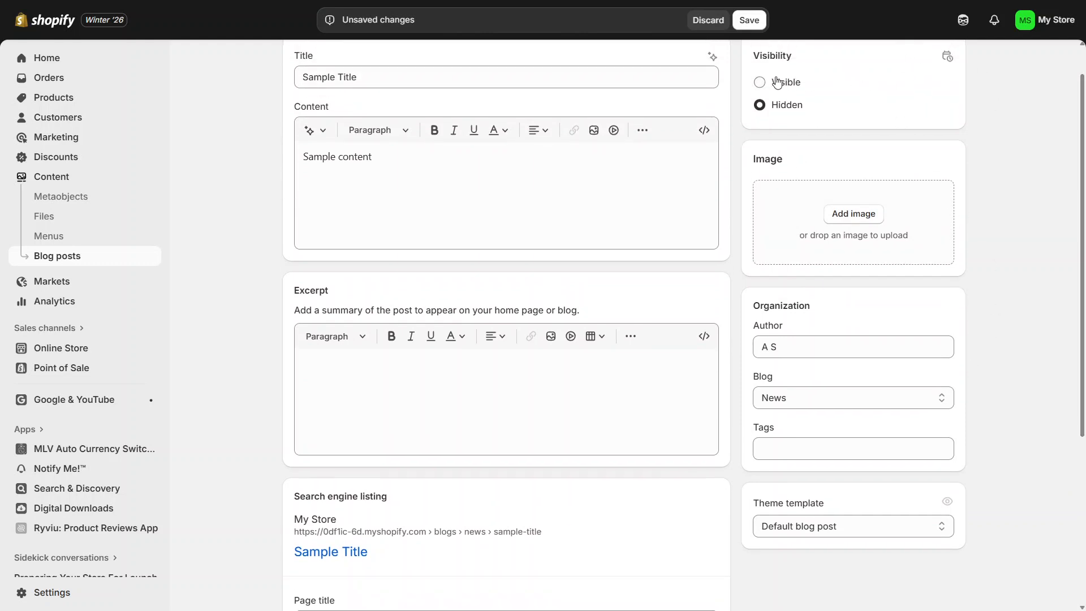
Try the Visible option, set the post's visibility back to Hidden, and add the existing EK logo file as its image
{"action": "left_click", "coordinate": [782, 83]}
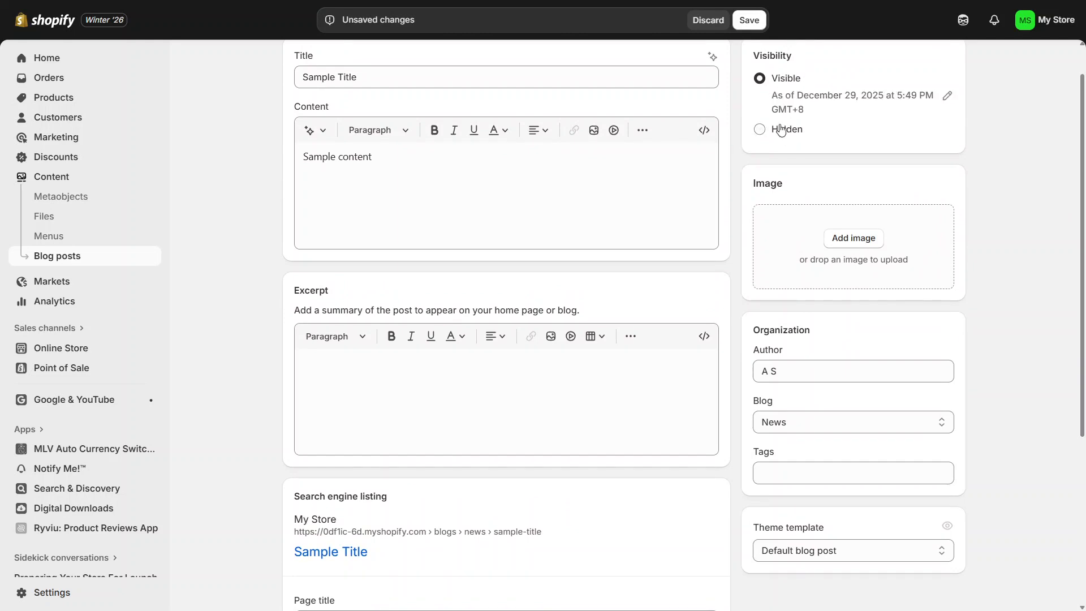
{"action": "left_click", "coordinate": [793, 136]}
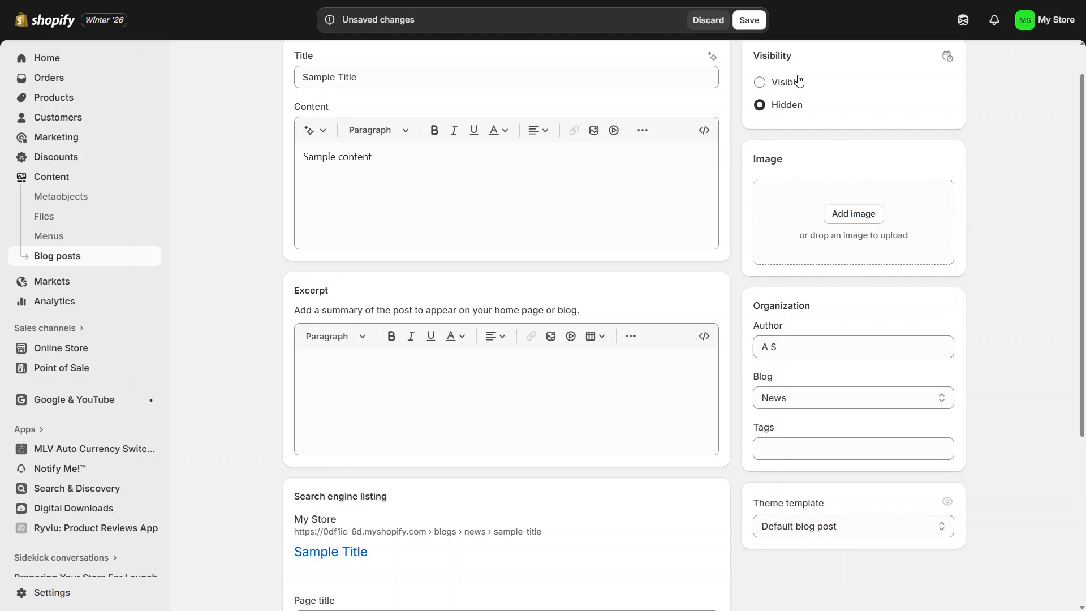
{"action": "left_click", "coordinate": [851, 221]}
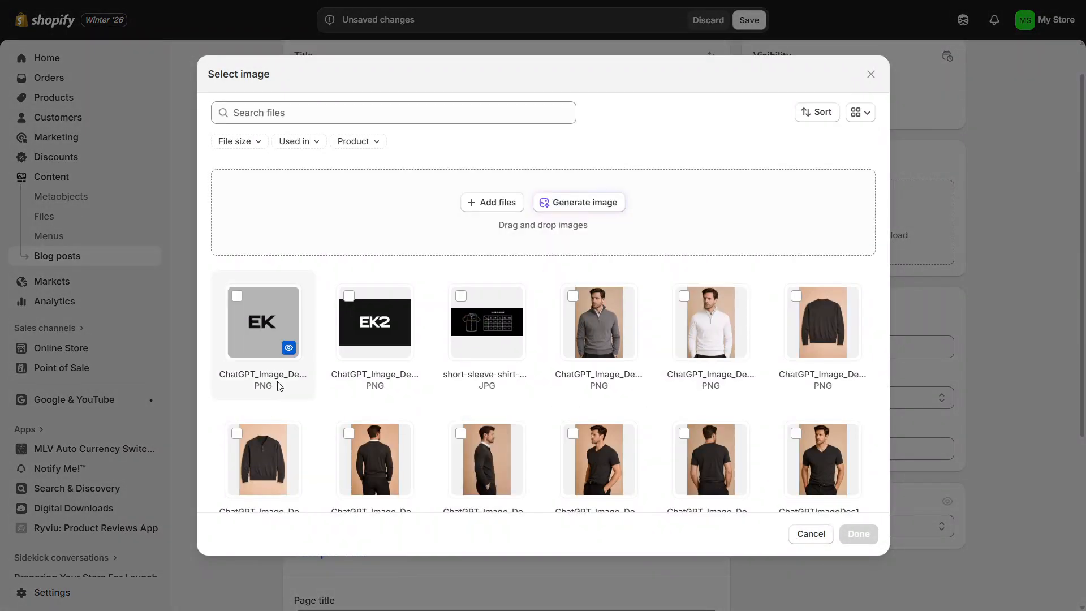
{"action": "left_click", "coordinate": [287, 316]}
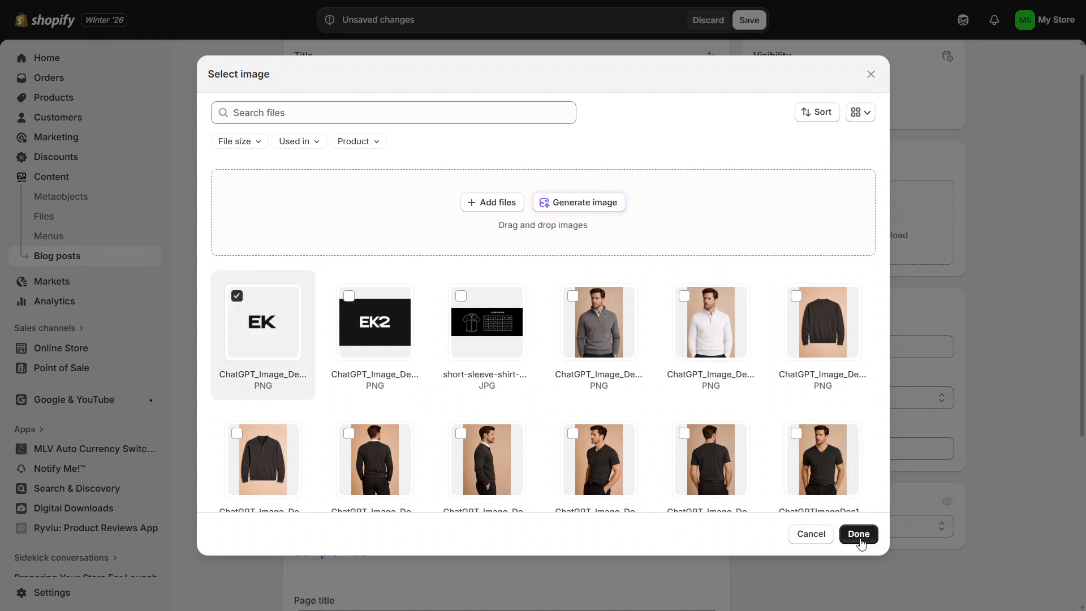
{"action": "left_click", "coordinate": [859, 537]}
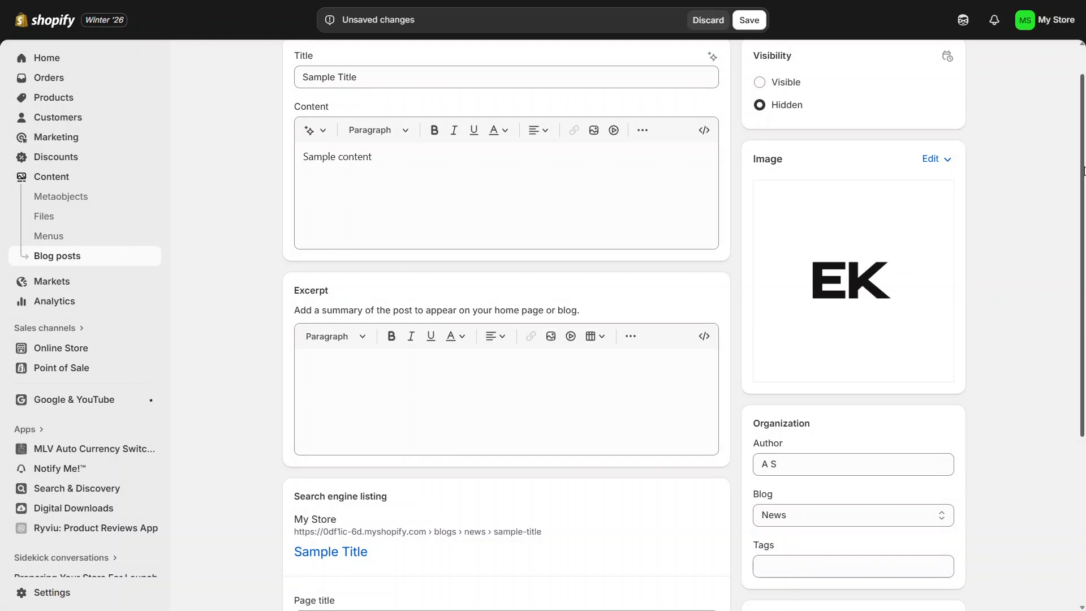
Examine the author, blog and tag choices in the post's organization settings
{"action": "scroll", "coordinate": [1083, 170], "scroll_direction": "down", "scroll_amount": 4}
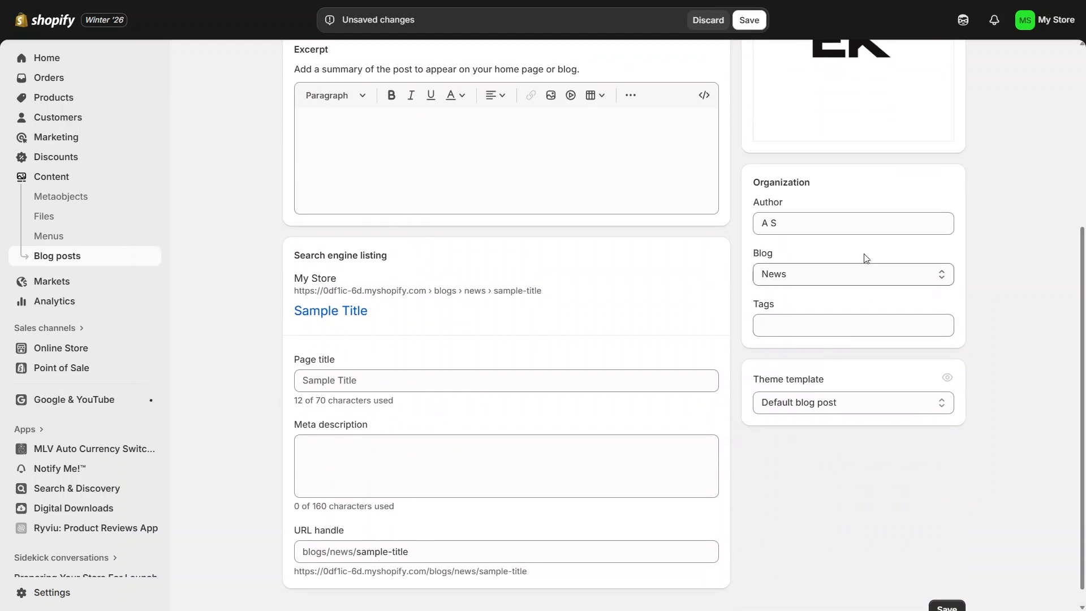
{"action": "double_click", "coordinate": [795, 224]}
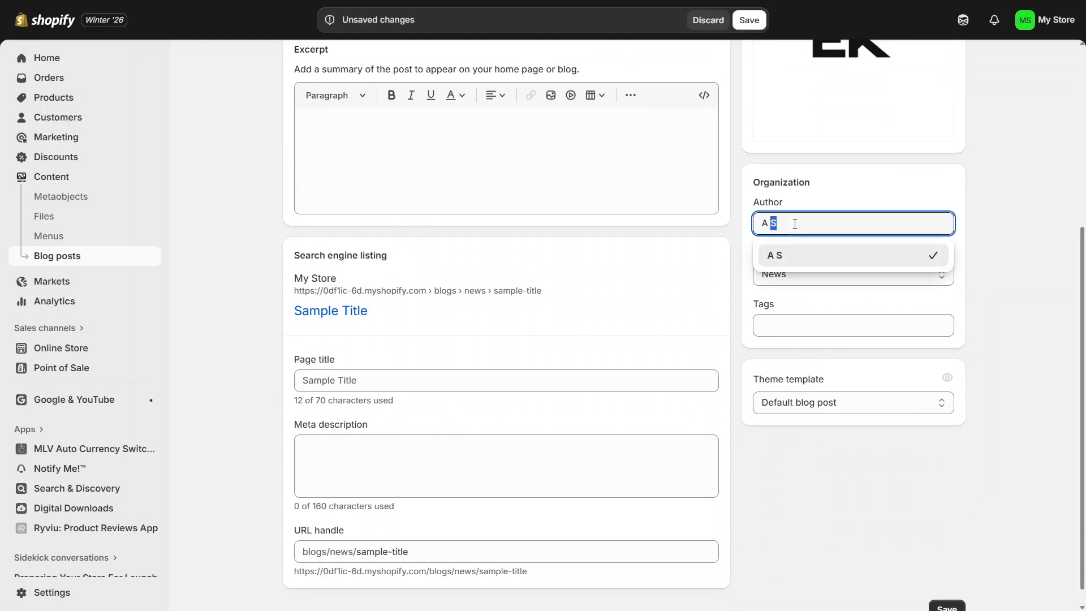
{"action": "left_click", "coordinate": [793, 283]}
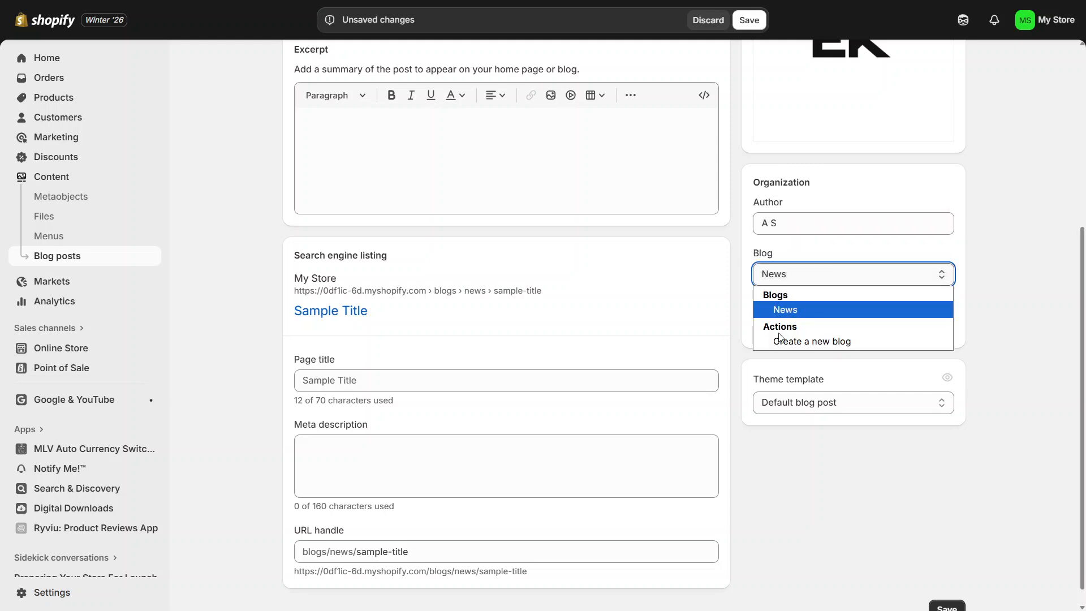
{"action": "left_click", "coordinate": [1001, 262]}
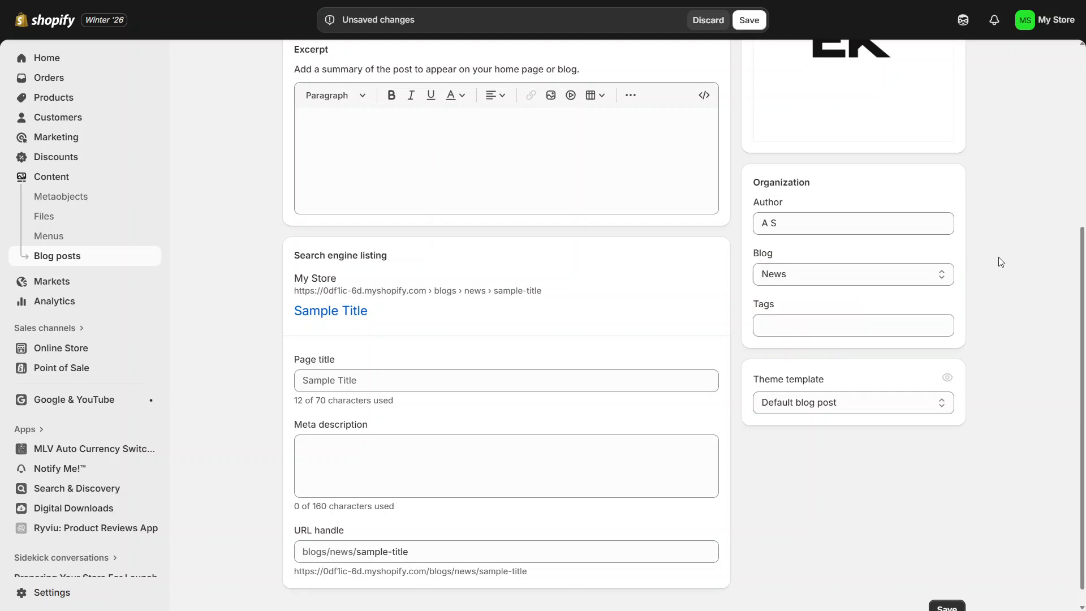
{"action": "left_click", "coordinate": [833, 333]}
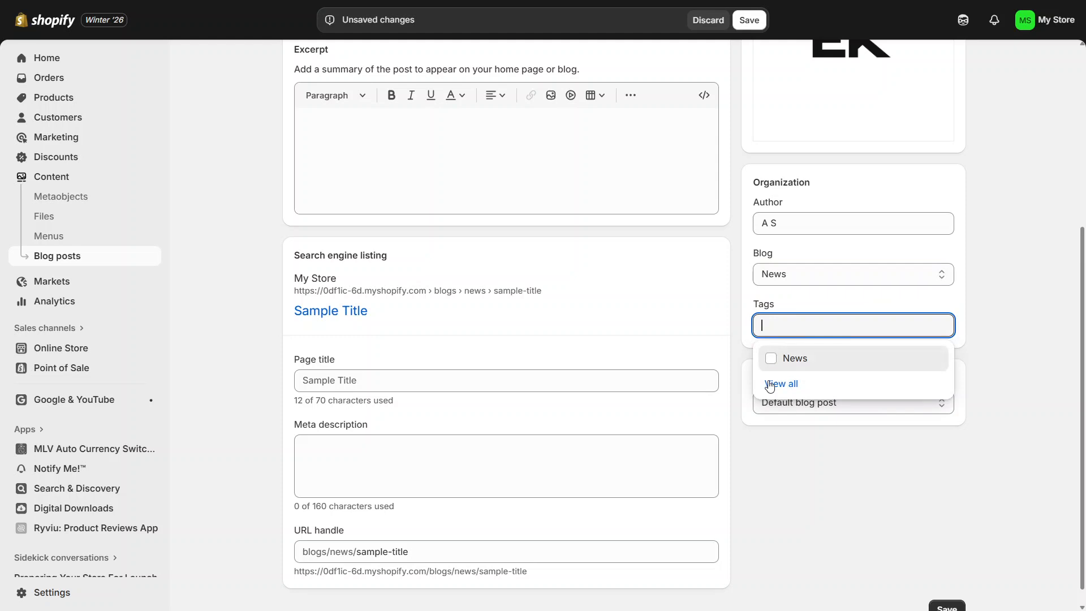
{"action": "left_click", "coordinate": [1010, 321]}
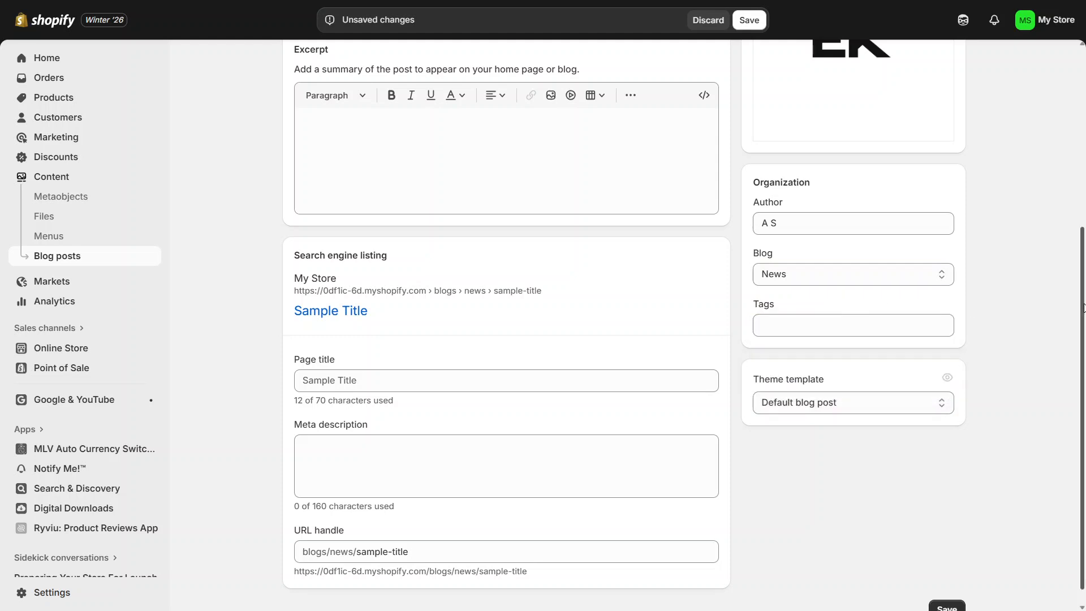
{"action": "left_click_drag", "start_coordinate": [1083, 307], "coordinate": [1051, 115]}
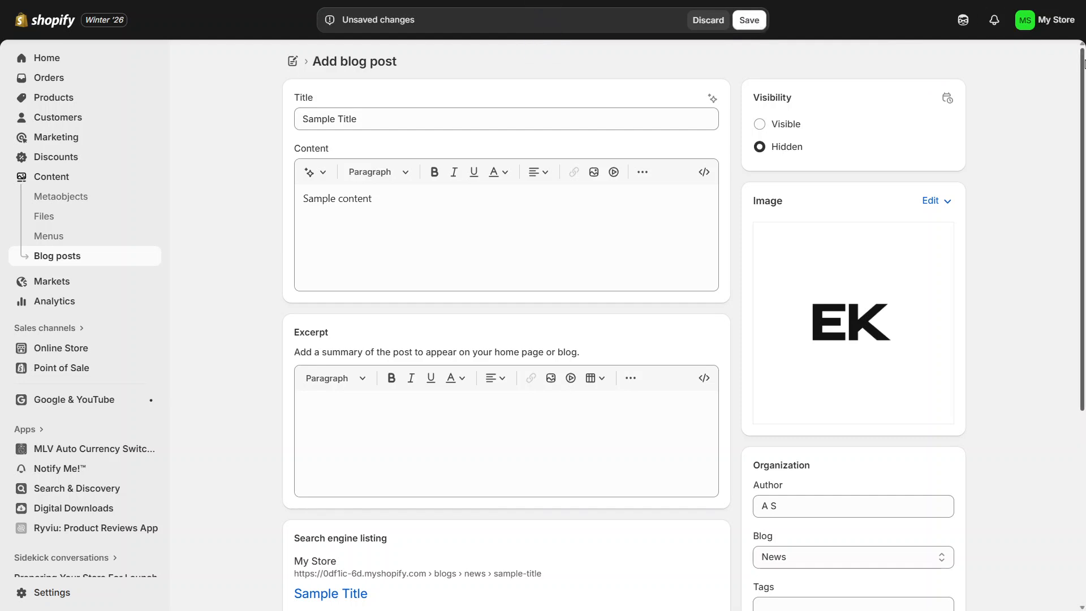
{"action": "scroll", "coordinate": [1084, 336], "scroll_direction": "down", "scroll_amount": 3}
{"action": "scroll", "coordinate": [1083, 337], "scroll_direction": "down", "scroll_amount": 2}
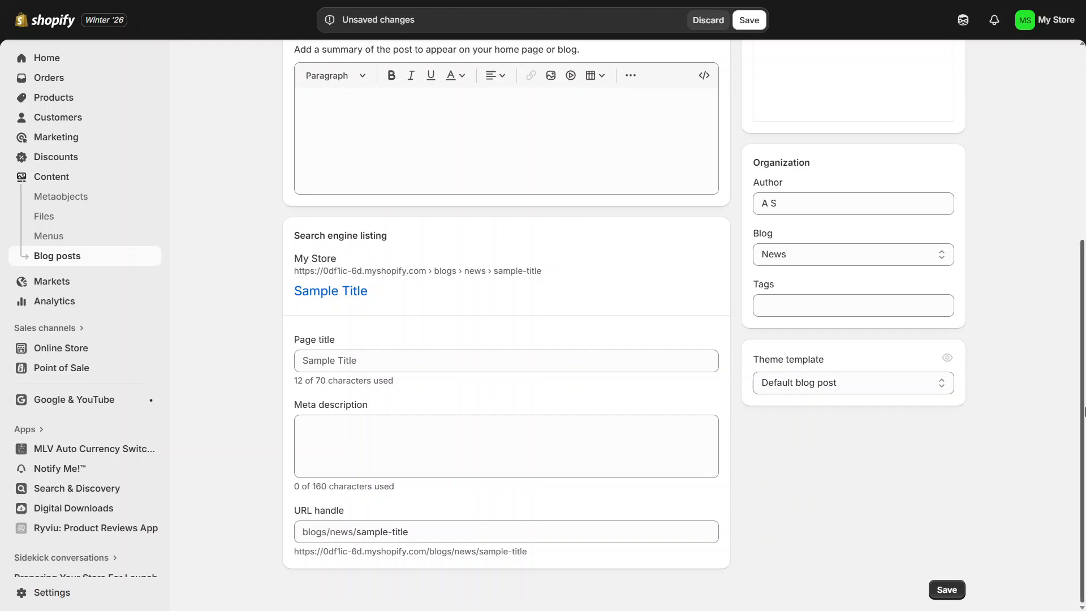
{"action": "left_click_drag", "start_coordinate": [1083, 402], "coordinate": [1066, 207]}
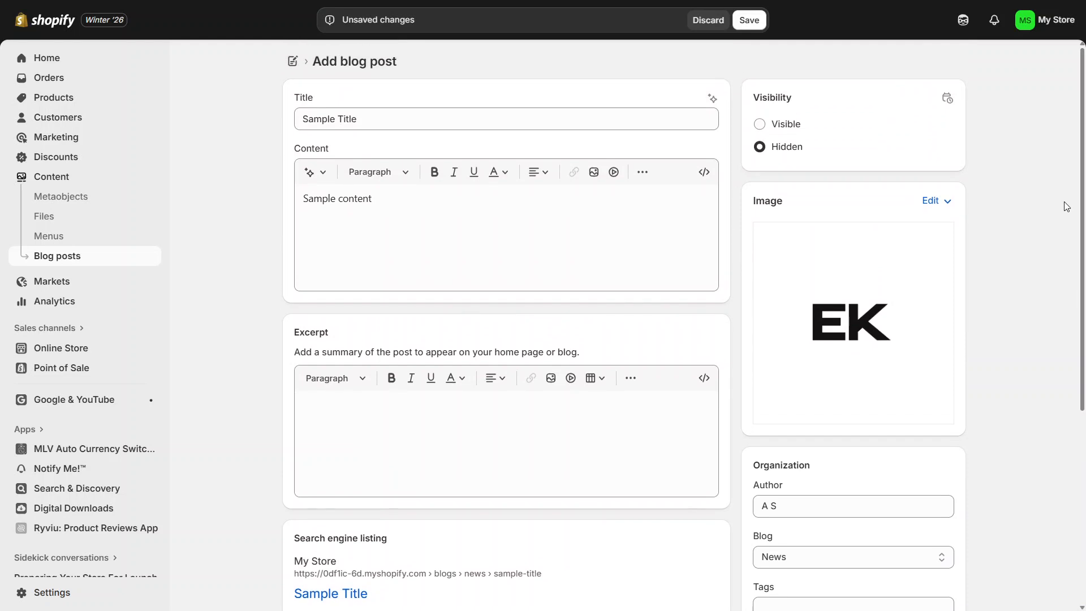